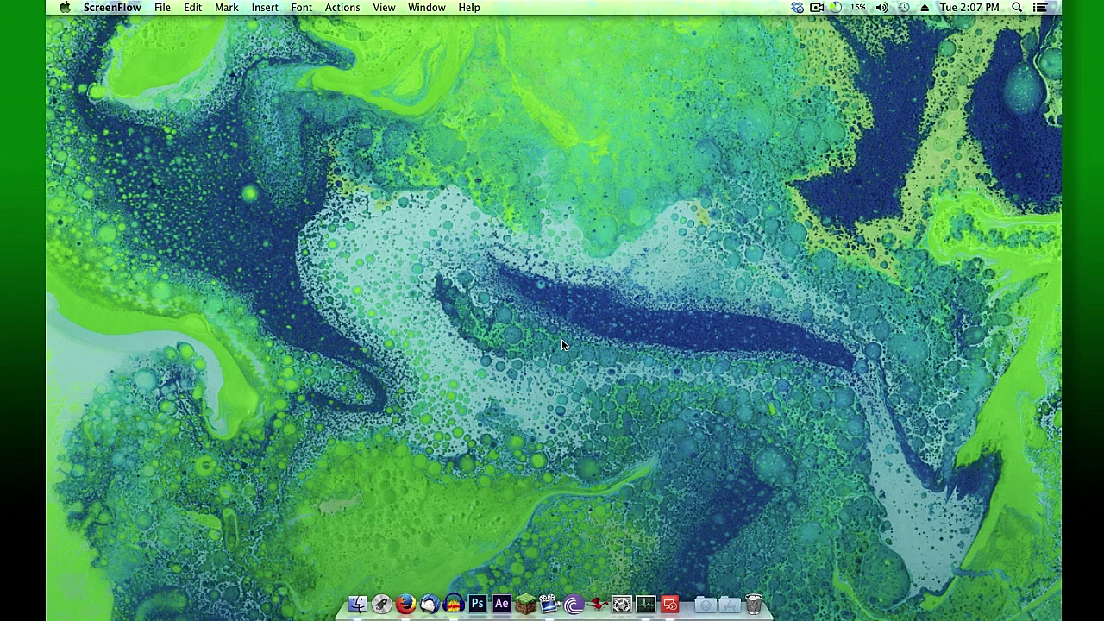
- Review the Microsoft Remote Desktop App Store page in Firefox, then minimize the browser
click(400, 601)
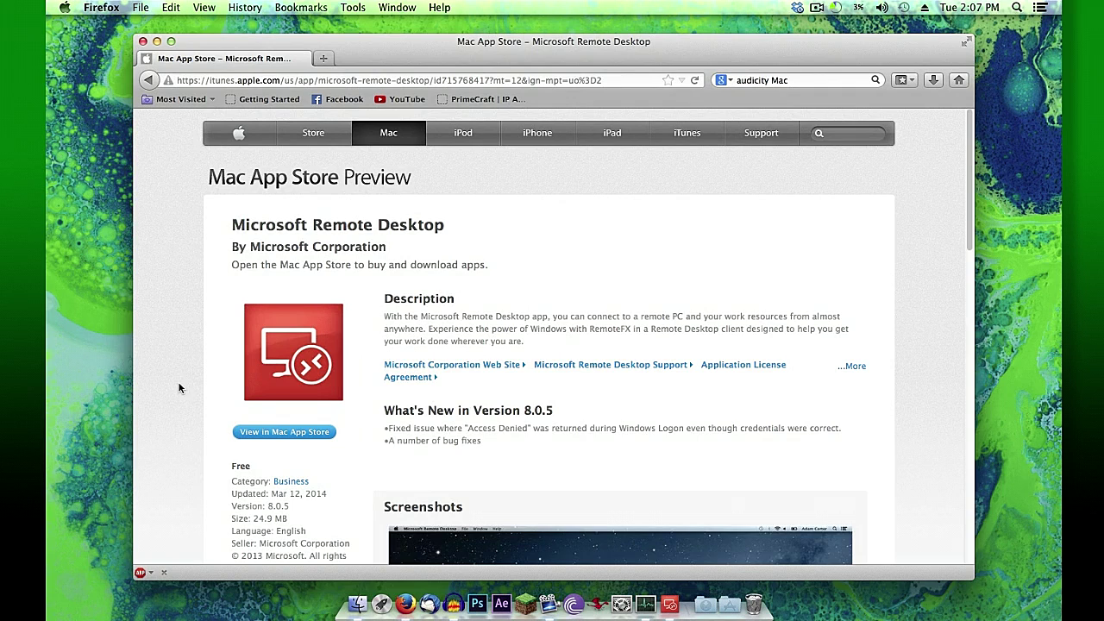
click(285, 80)
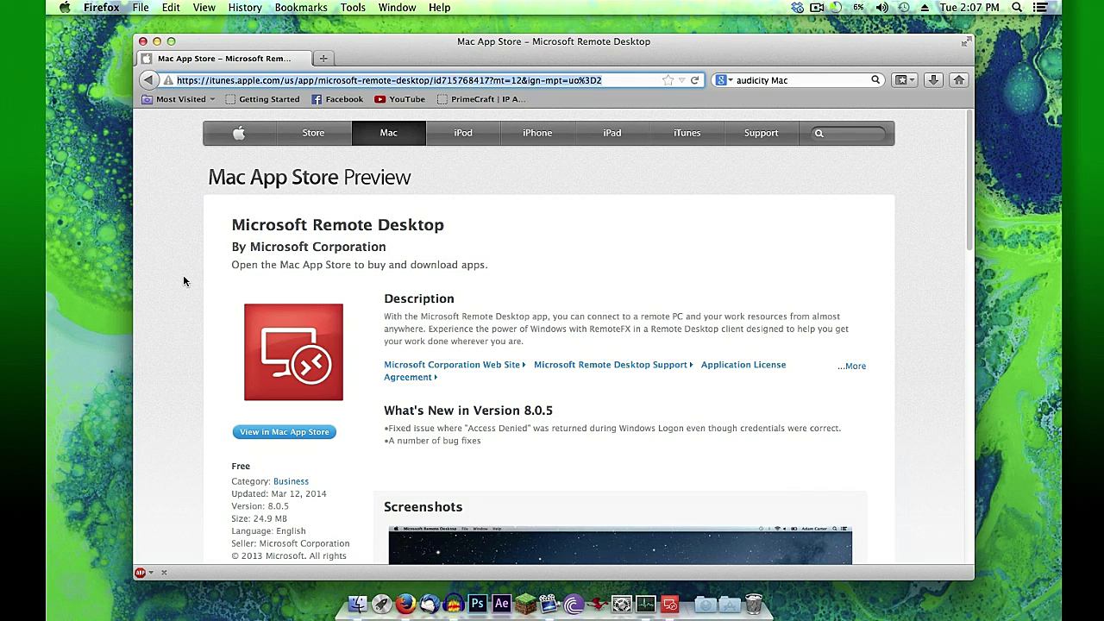
click(379, 222)
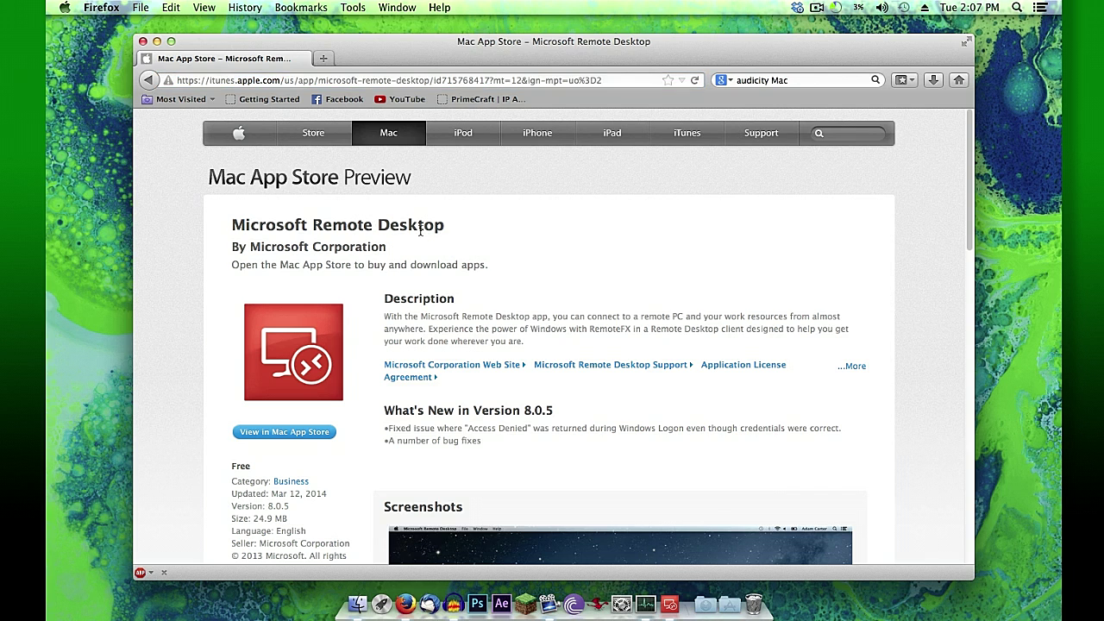
scroll(868, 351, down, 5)
scroll(869, 351, up, 5)
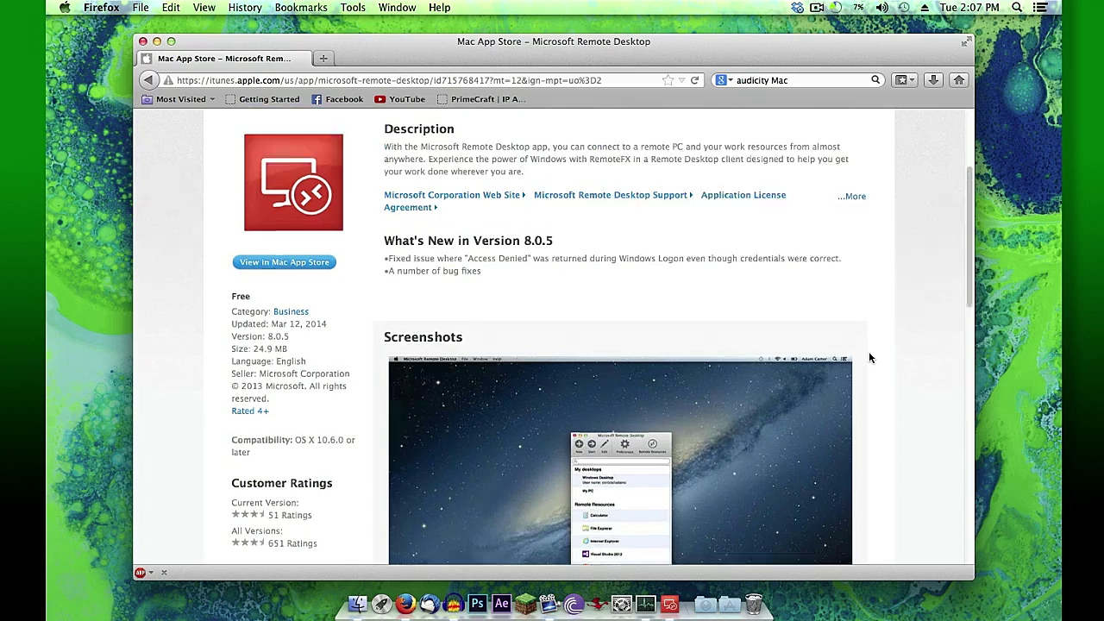
click(156, 41)
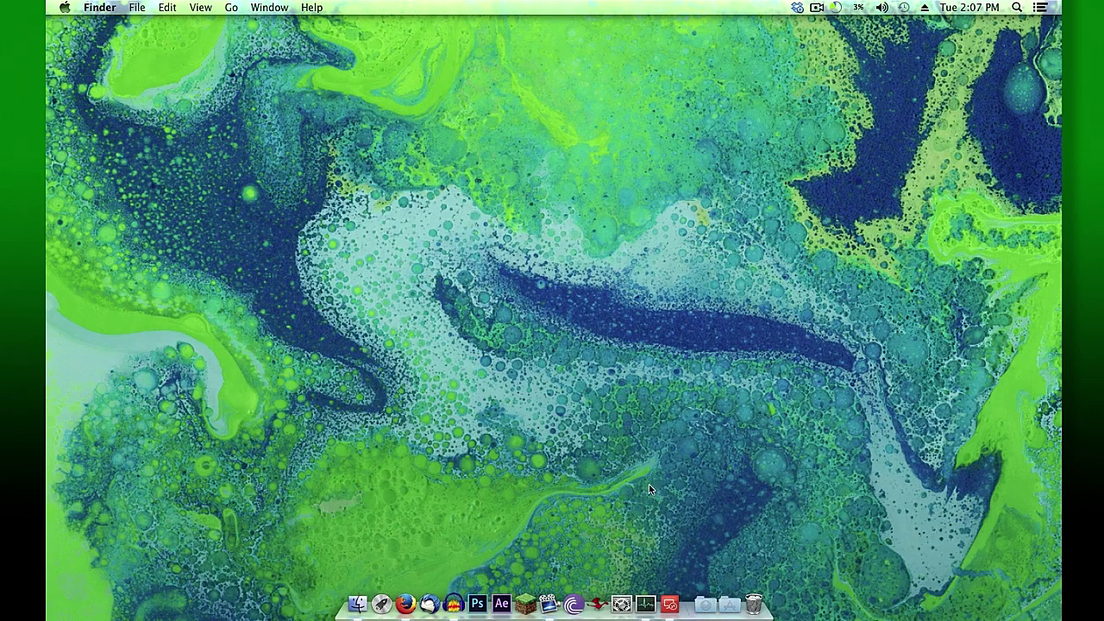
- Launch Remote Desktop, close the leftover Server window, and reopen the empty main window
click(666, 594)
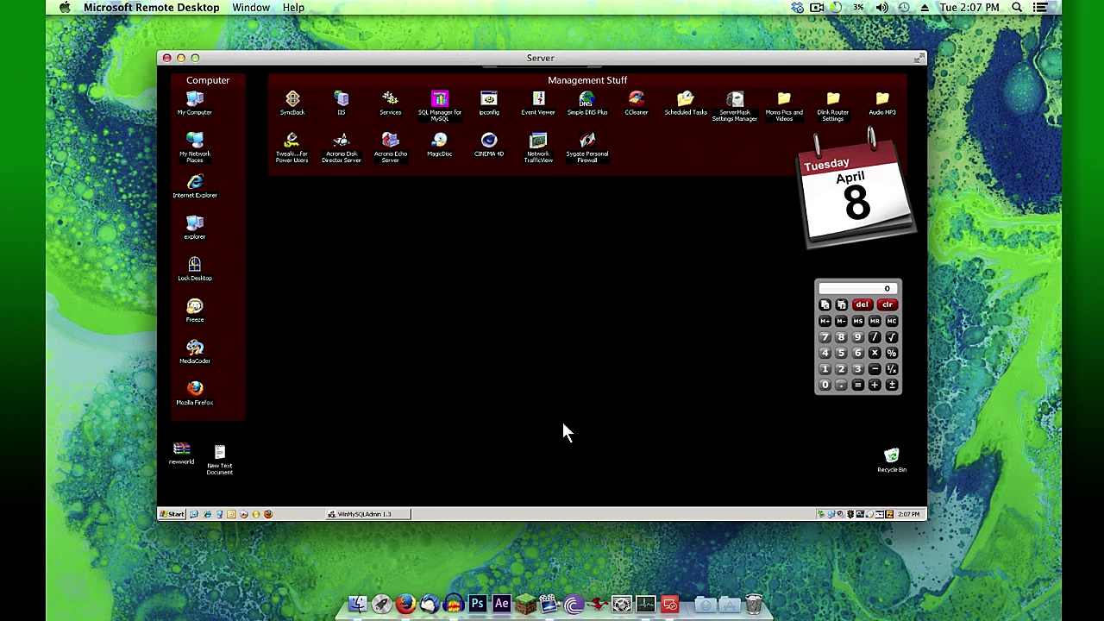
click(167, 58)
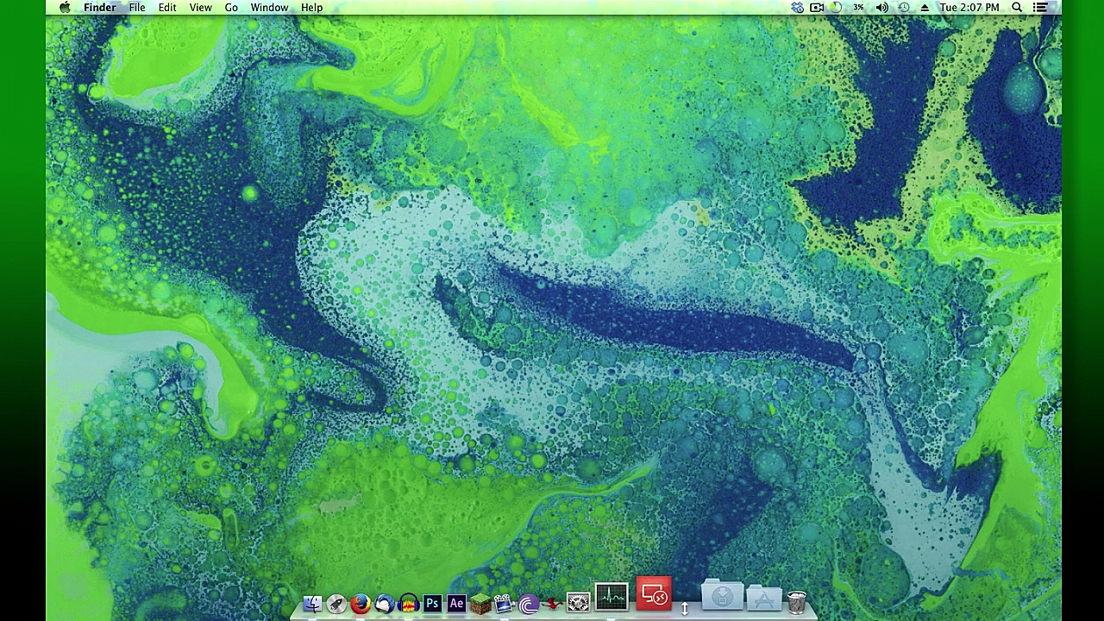
click(653, 595)
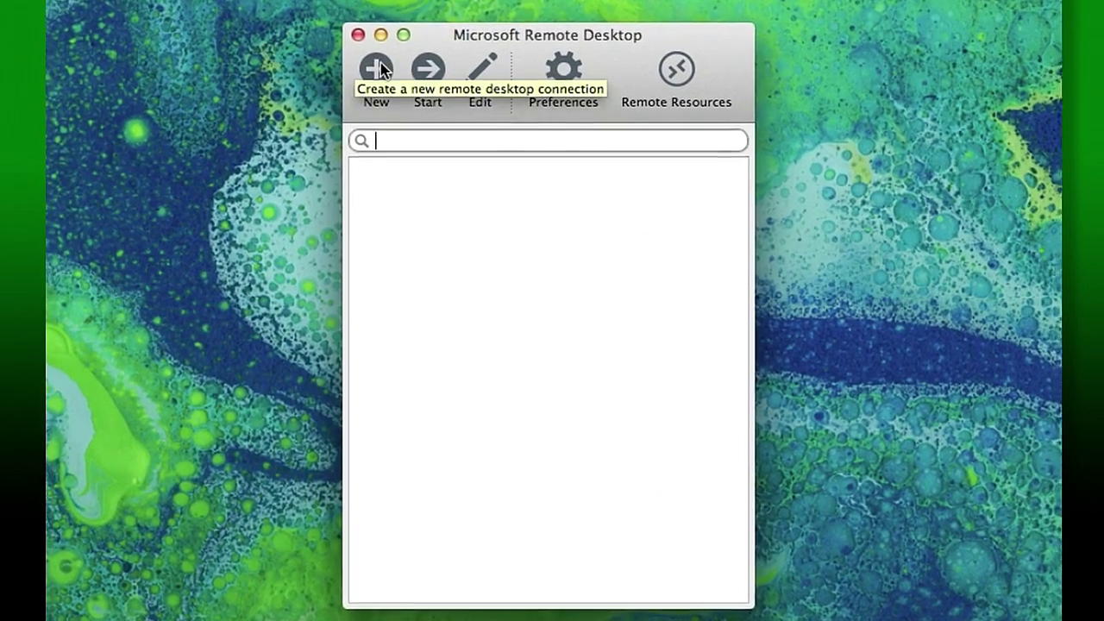
- Create a new desktop connection named 'Server' with PC name 192.168.1.200
click(379, 69)
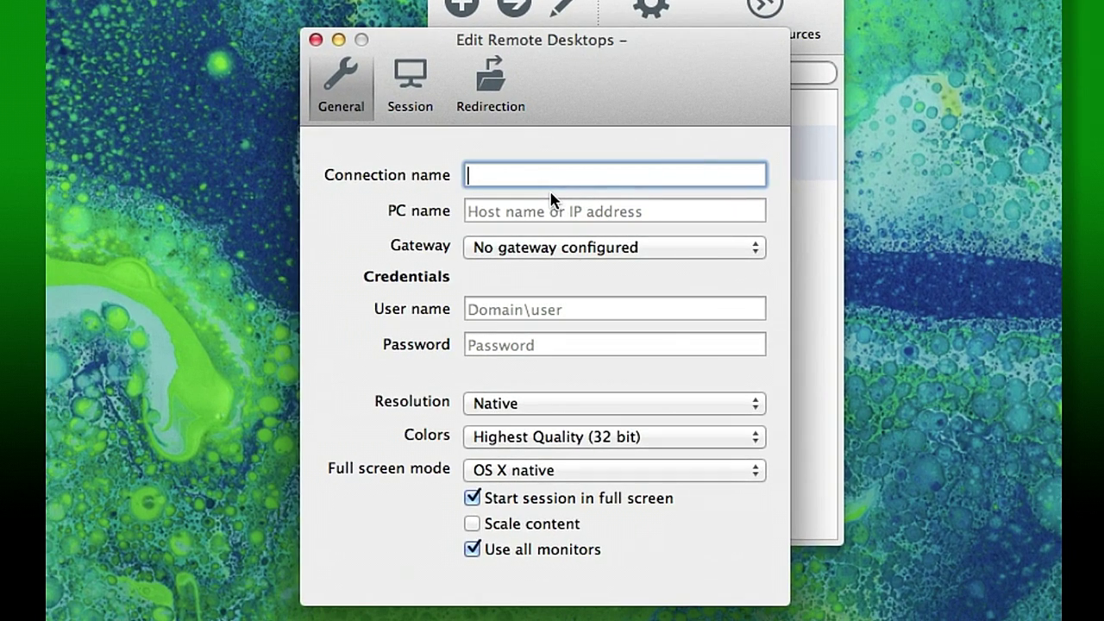
text(Server)
click(548, 213)
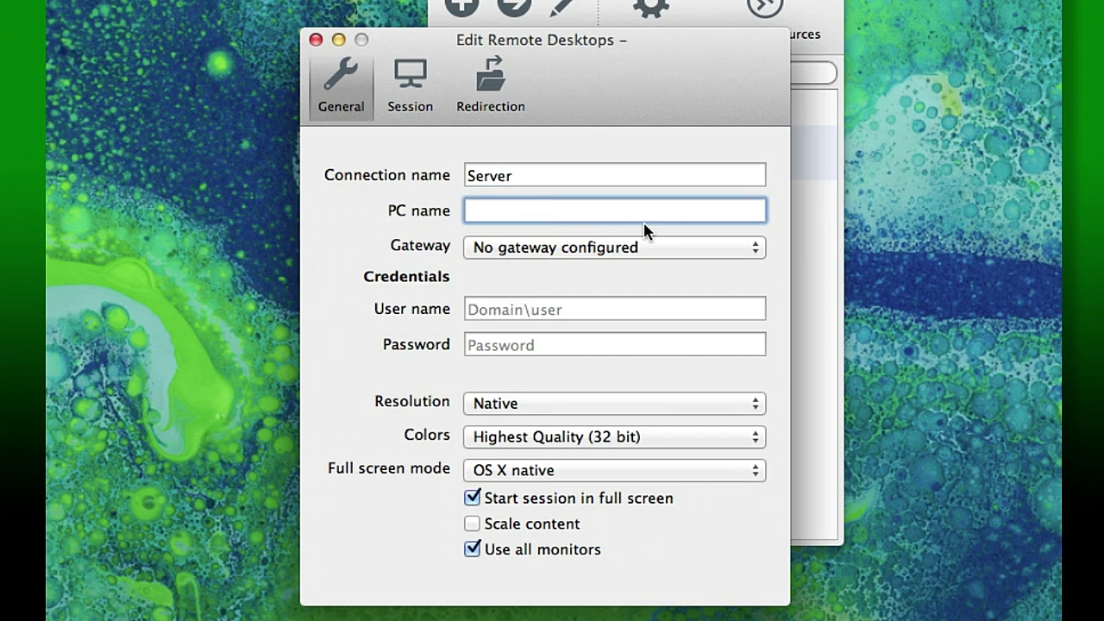
text(192.168.1.200)
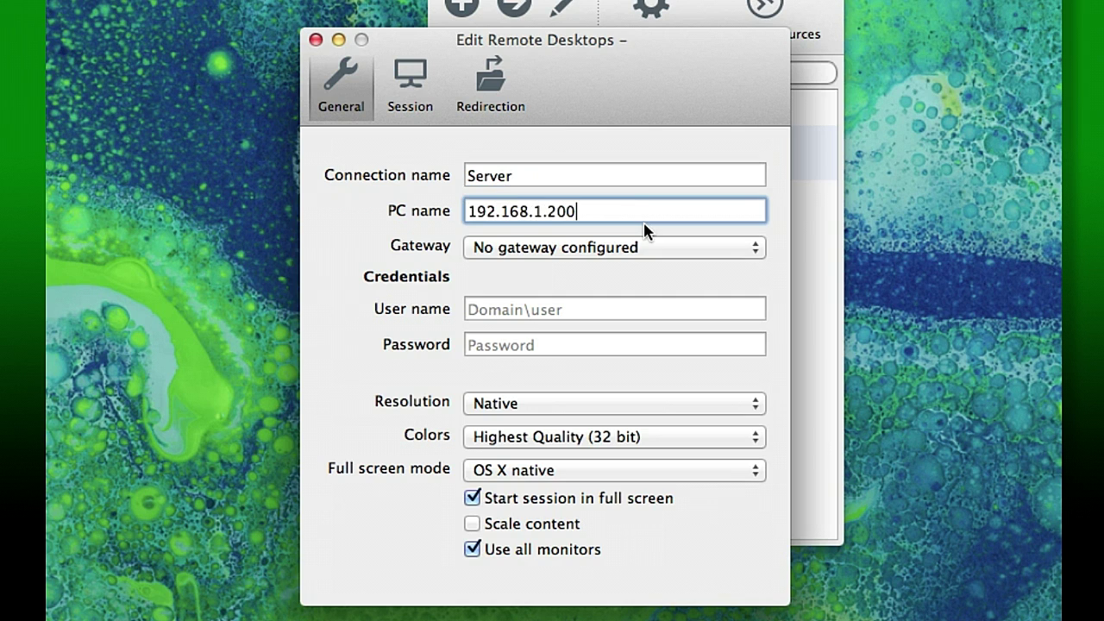
drag(613, 216, 424, 212)
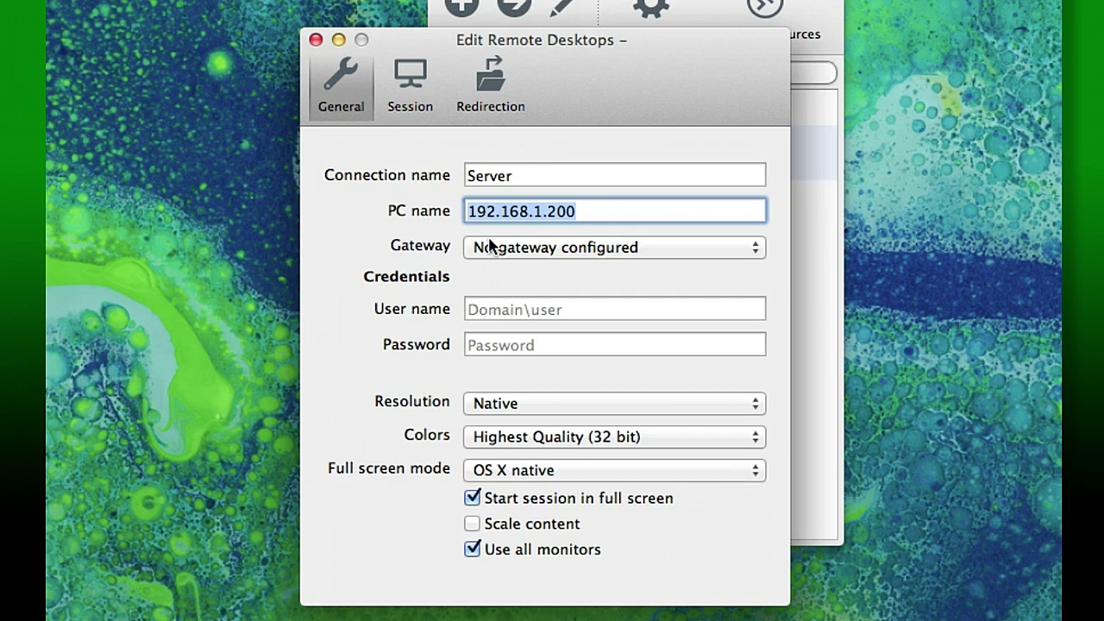
- Enter user name administrator and the account password, then save the connection
click(505, 309)
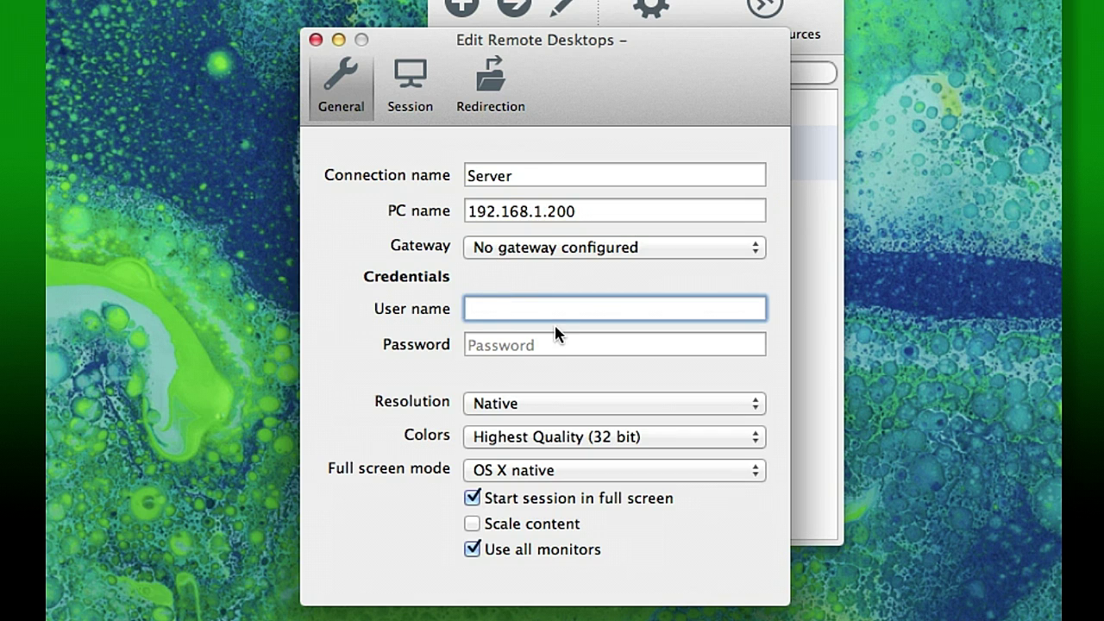
text(administrator)
click(549, 341)
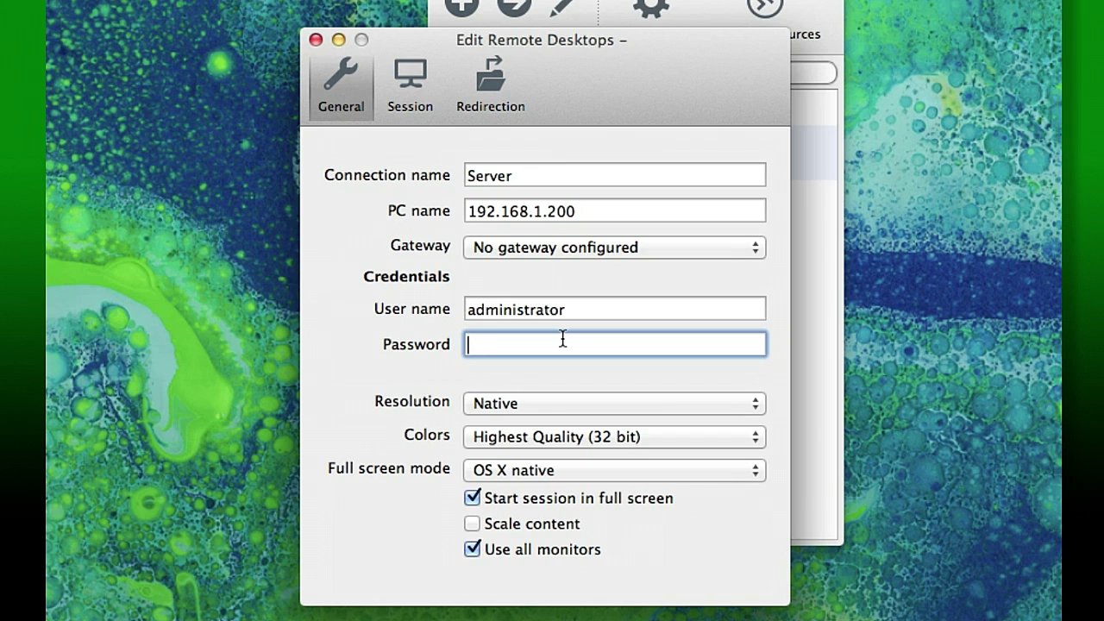
text(••••••)
key(BackSpace)
key(BackSpace)
key(BackSpace)
key(BackSpace)
key(BackSpace)
key(BackSpace)
text(•••••••)
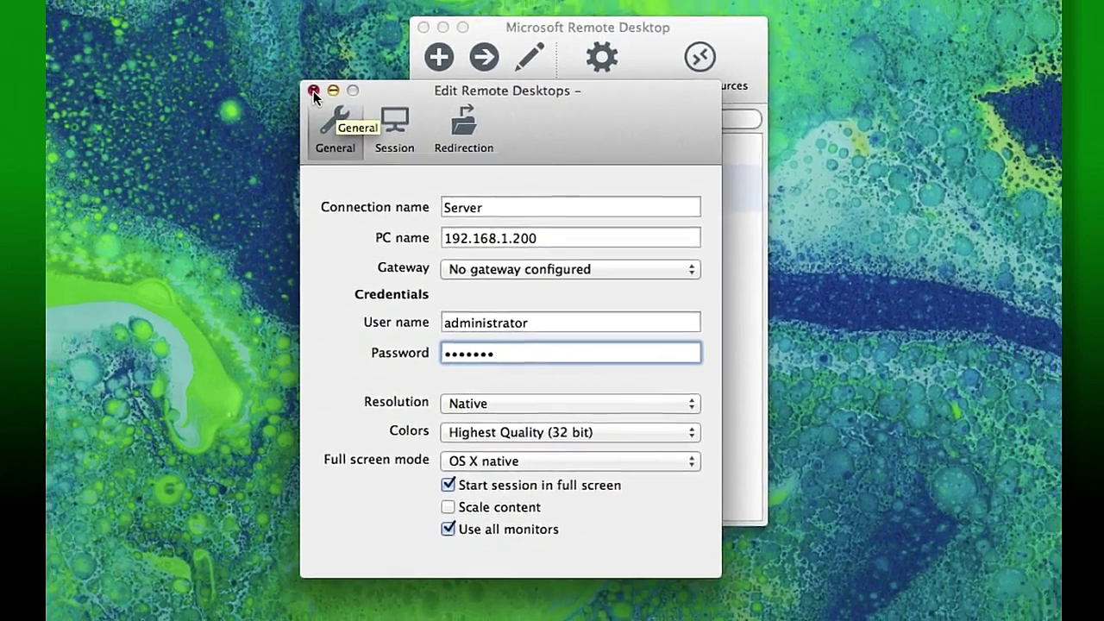
click(313, 90)
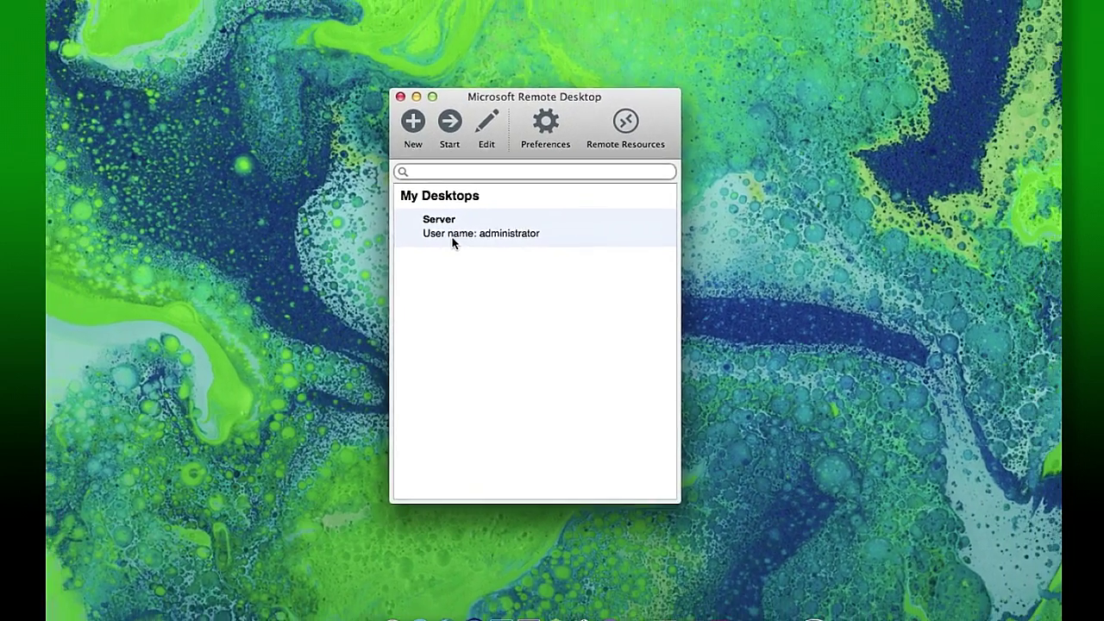
- Connect to Server and log on to Windows Server 2003 with the administrator password
click(454, 239)
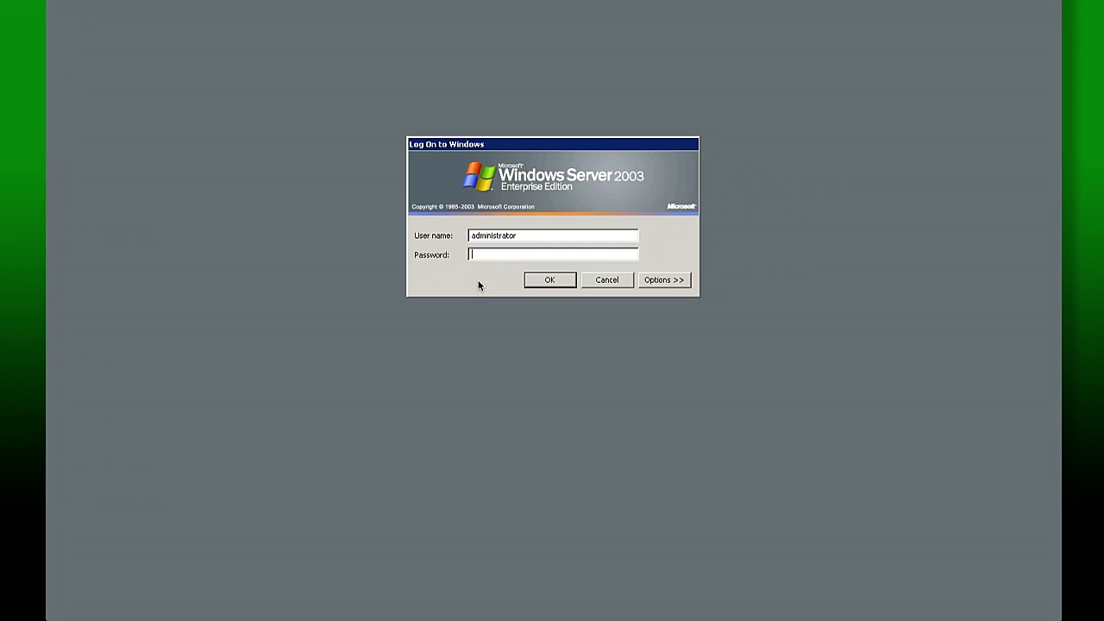
text(•••)
key(Return)
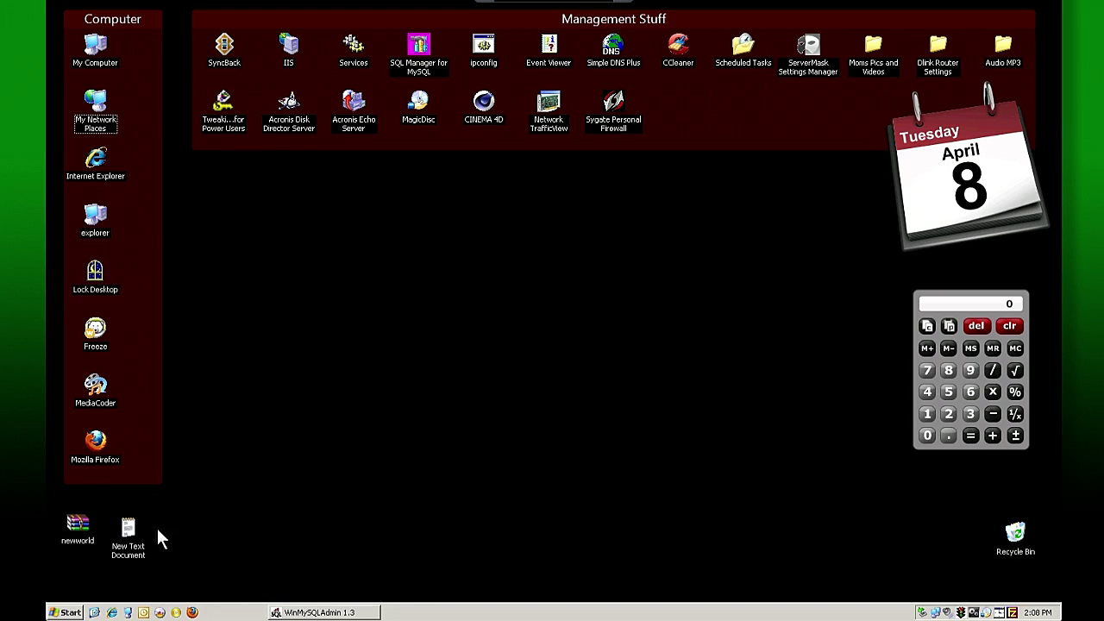
- Open My Network Places on the remote desktop and move its window toward the centre
click(66, 613)
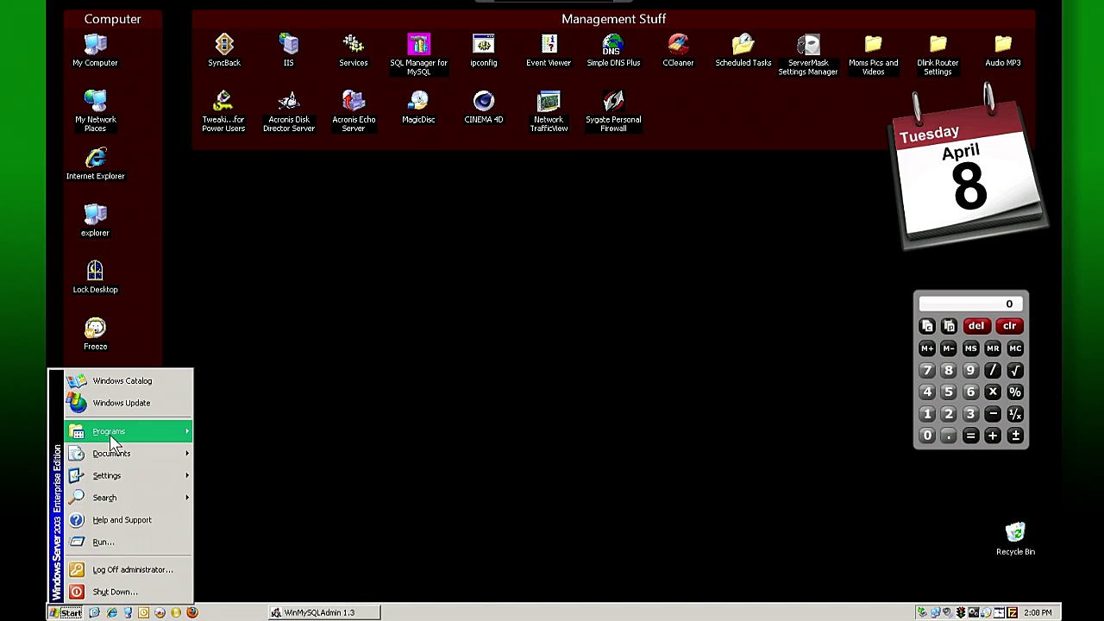
mouse_move(109, 433)
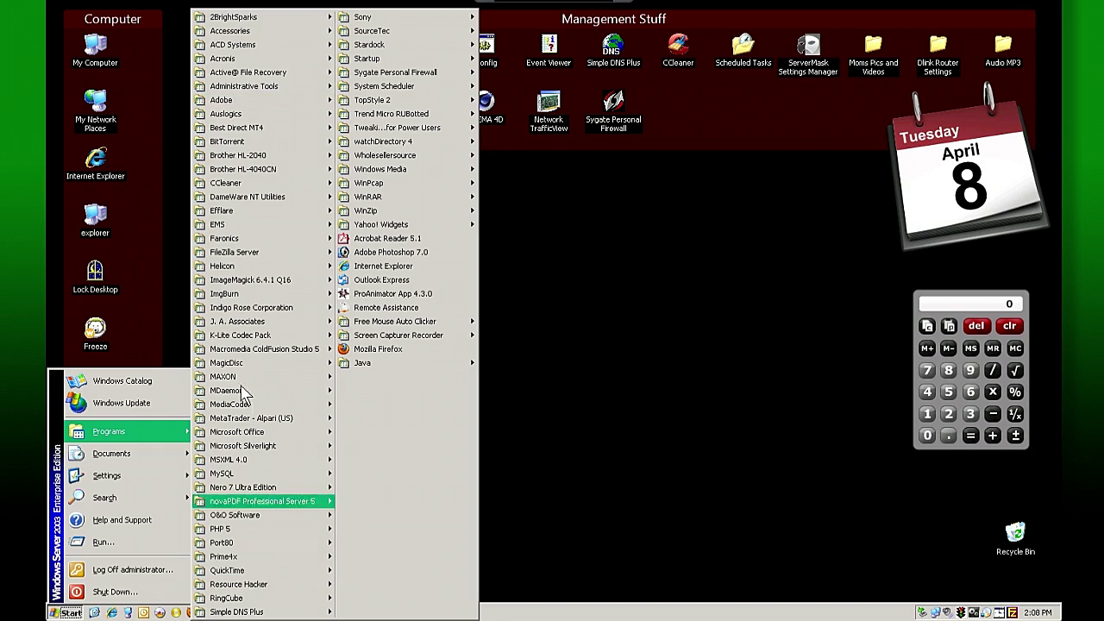
click(556, 411)
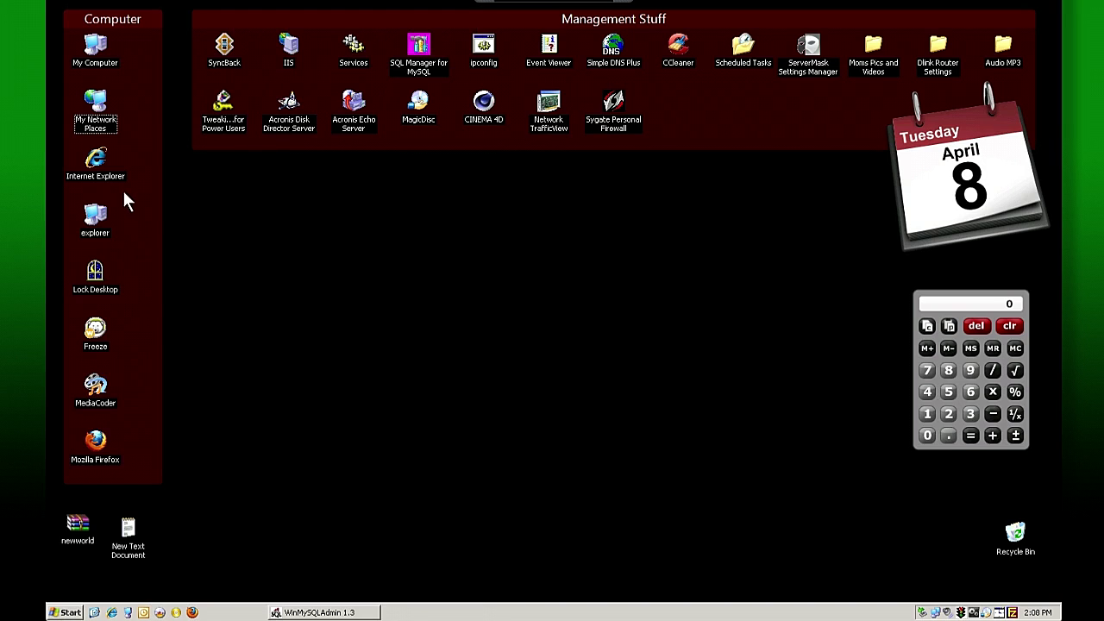
double_click(99, 120)
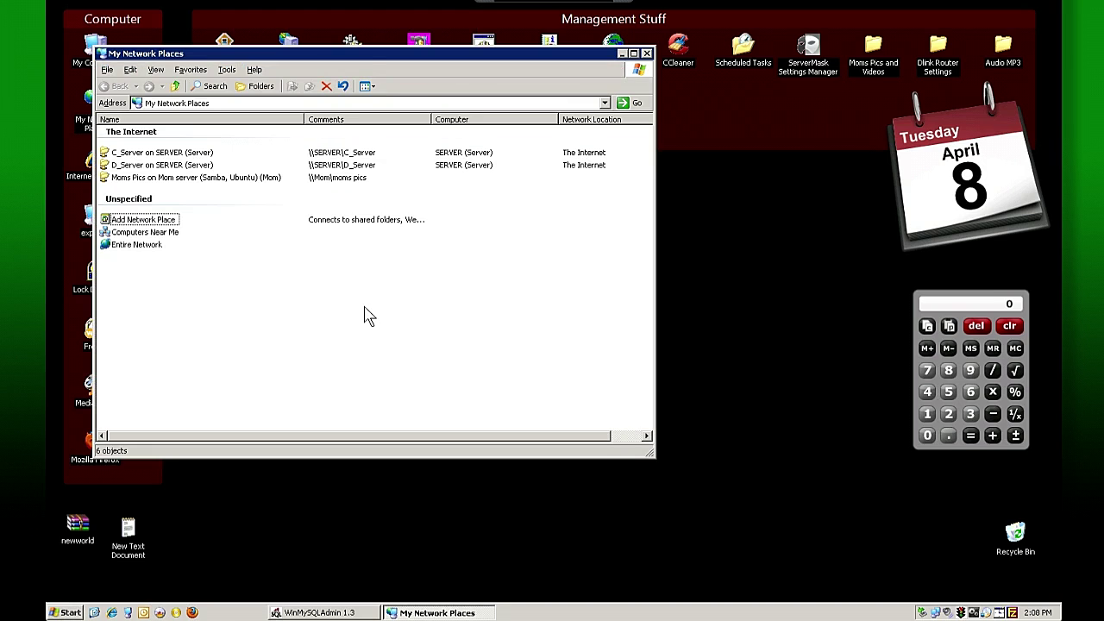
drag(377, 62, 568, 159)
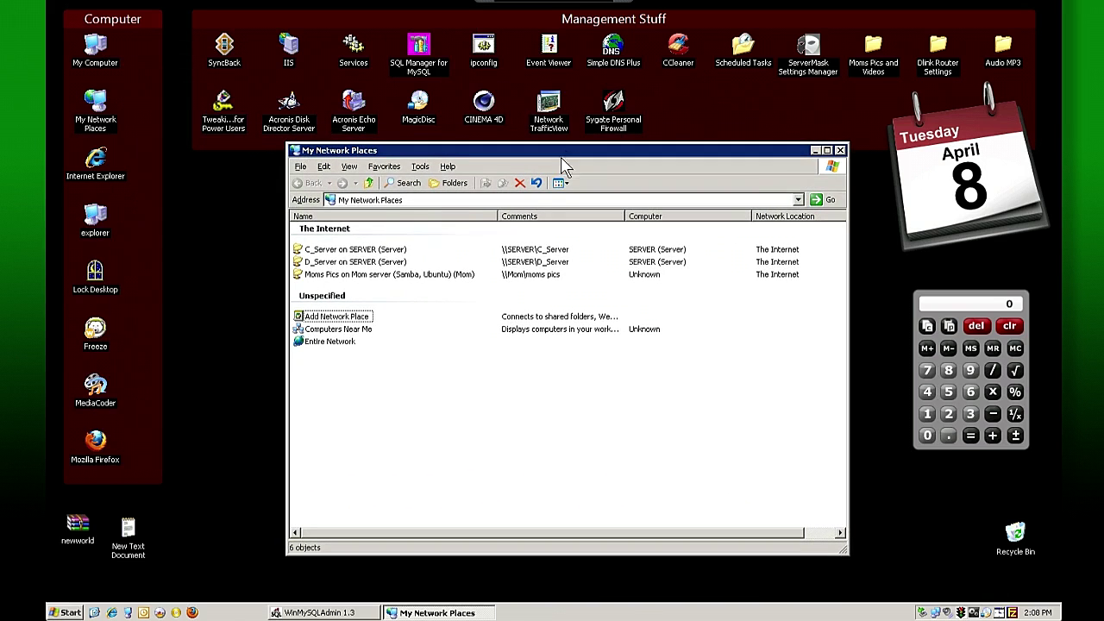
- Browse Computers Near Me into the TVPC shares, then close the \\Tvpc window
click(331, 330)
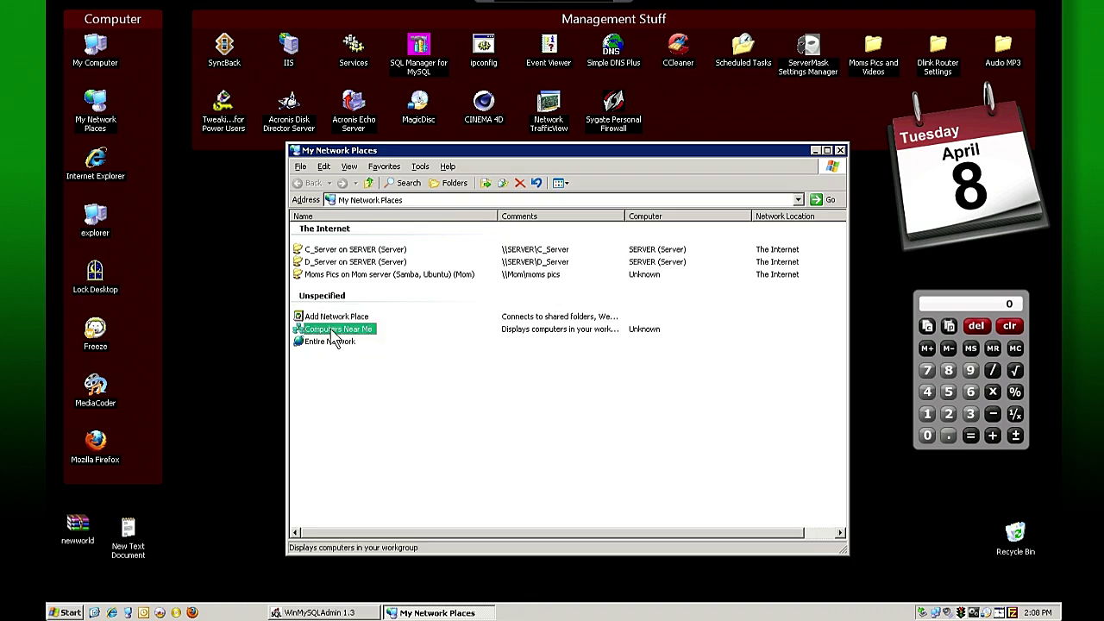
double_click(333, 332)
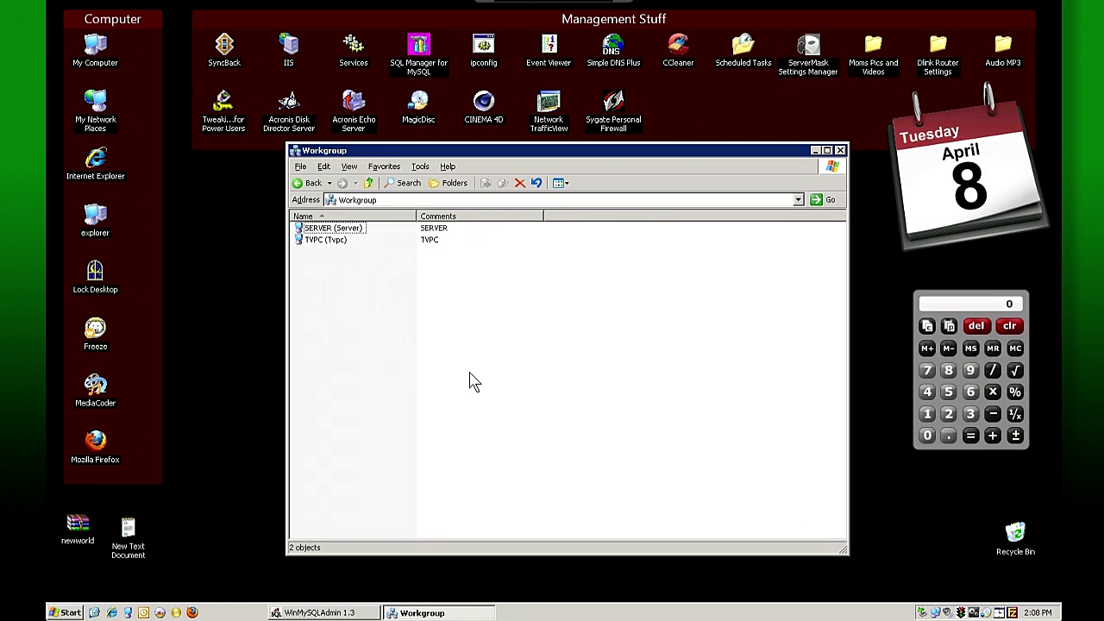
double_click(332, 242)
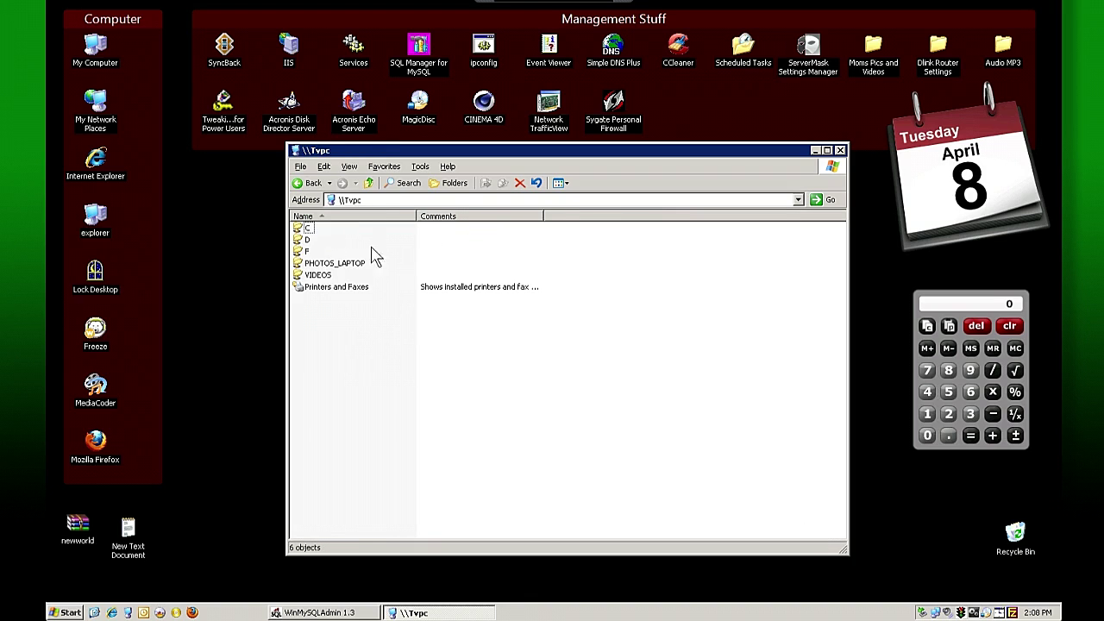
drag(423, 149, 414, 126)
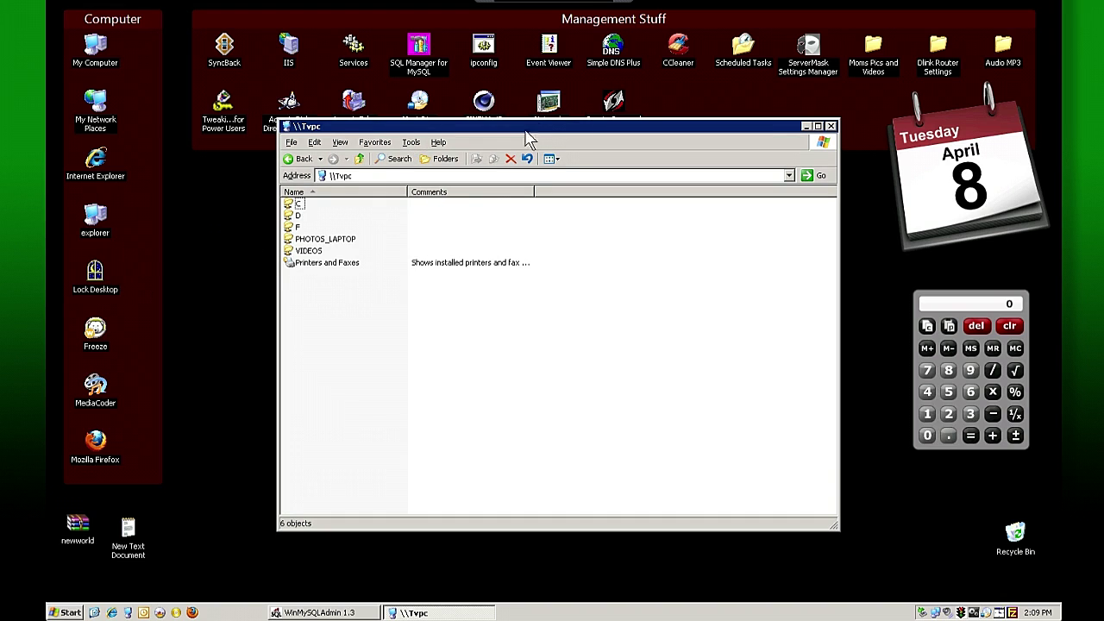
drag(539, 125, 539, 130)
click(831, 130)
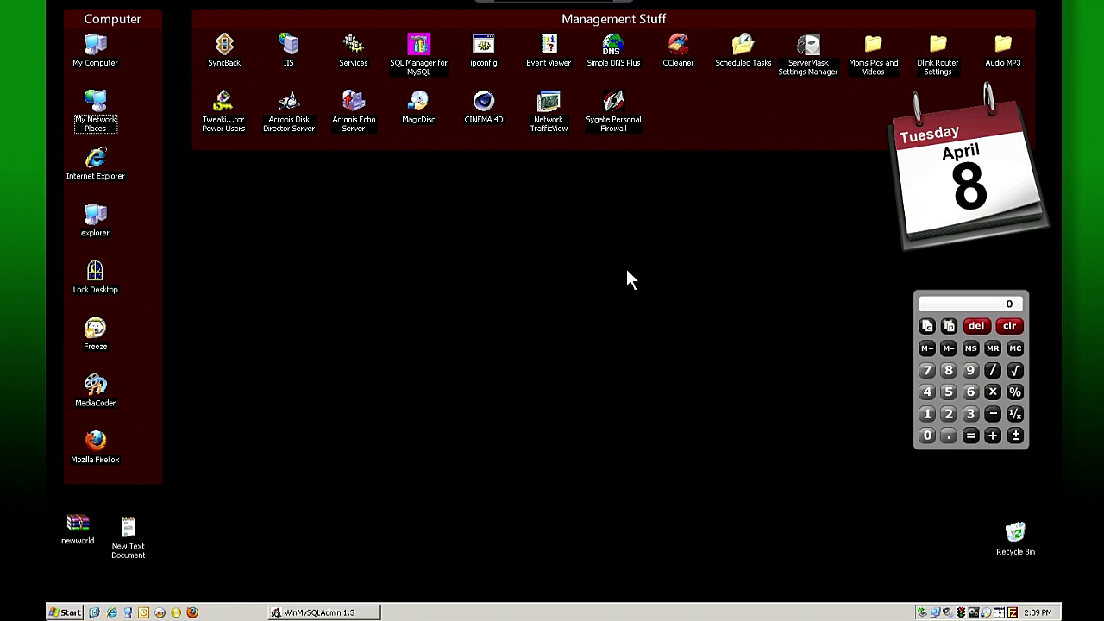
- Exit full screen through Window > Full screen and shrink the Server session window
mouse_move(417, 7)
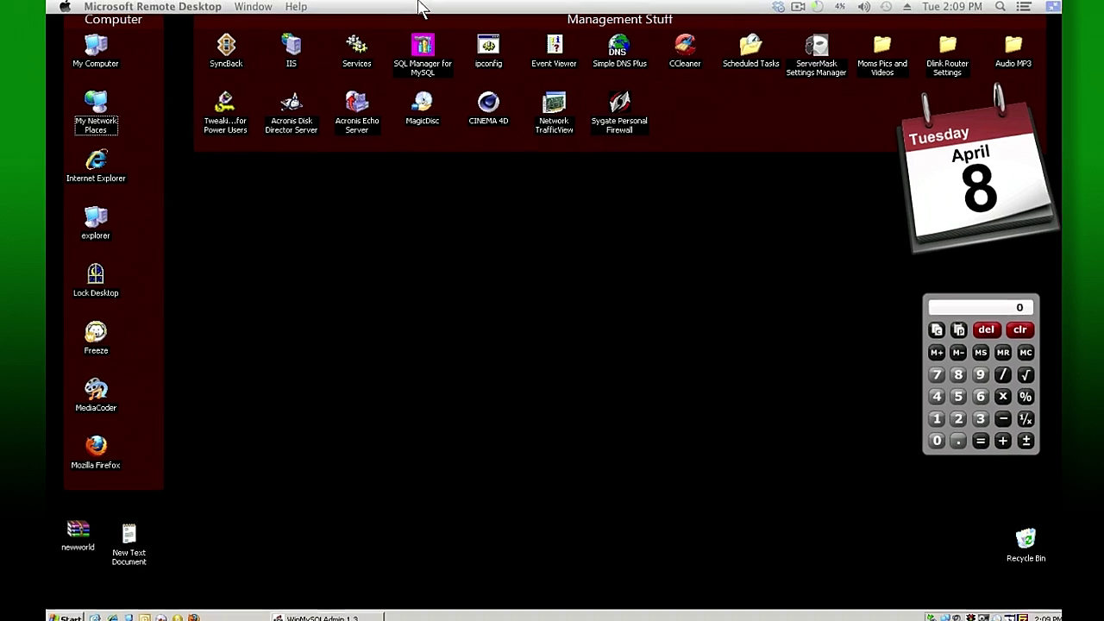
click(274, 7)
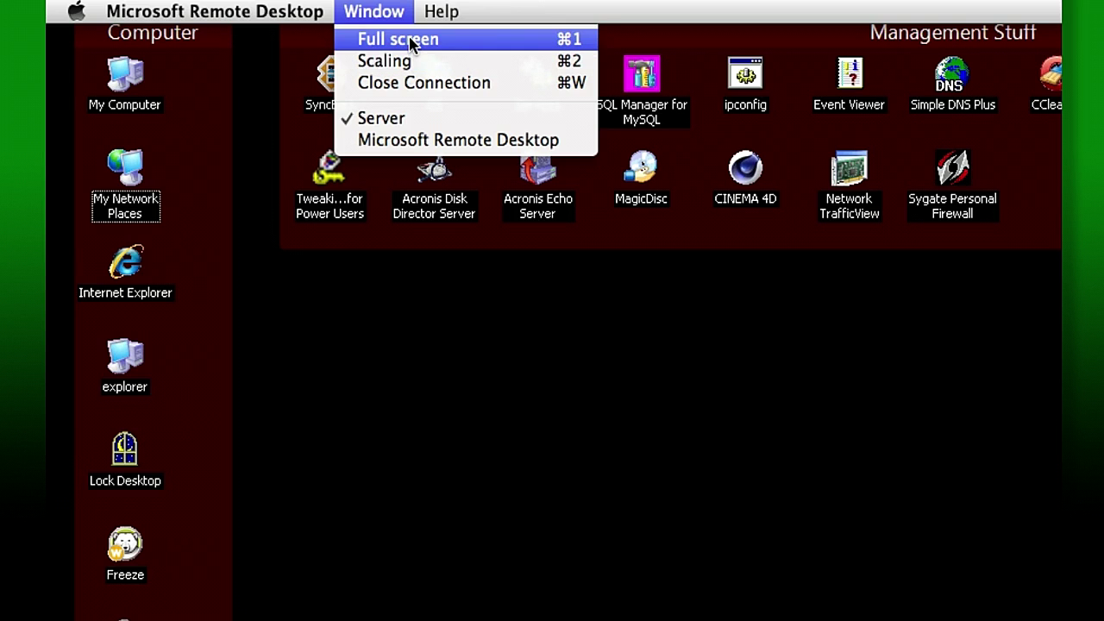
click(411, 41)
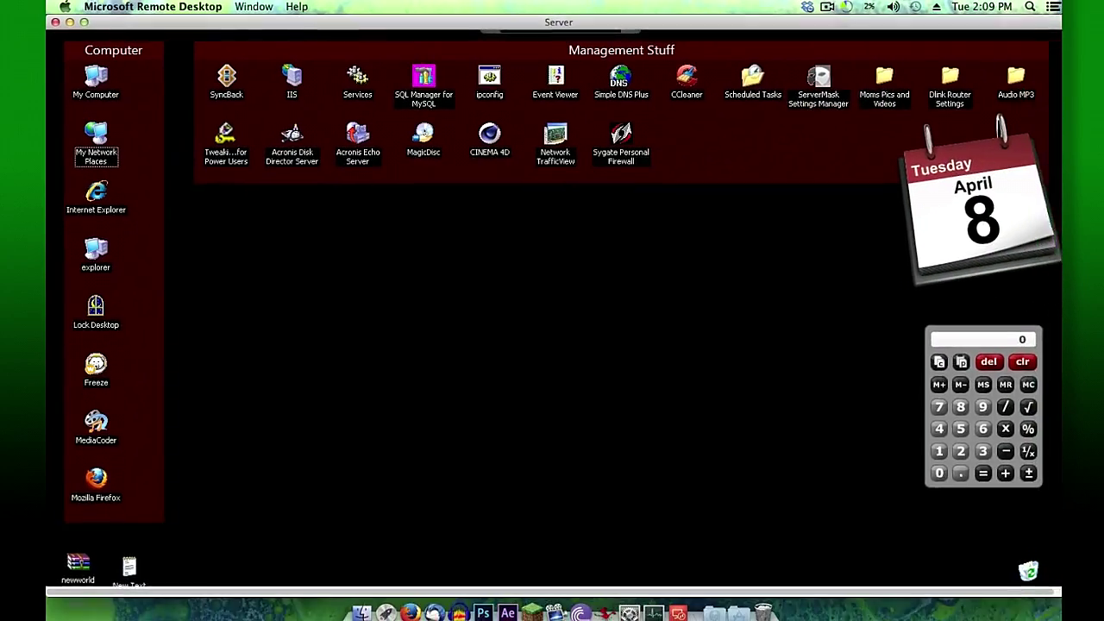
drag(1060, 594, 735, 482)
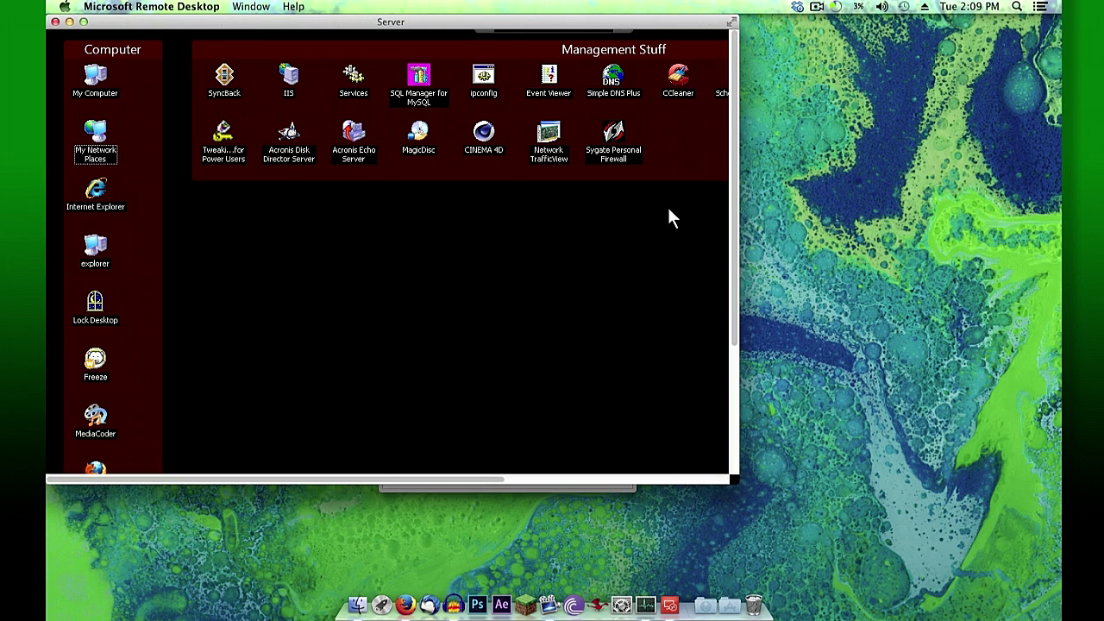
- Enable Window > Scaling, enlarge the Server window, and move it aside to reveal My Desktops
click(251, 7)
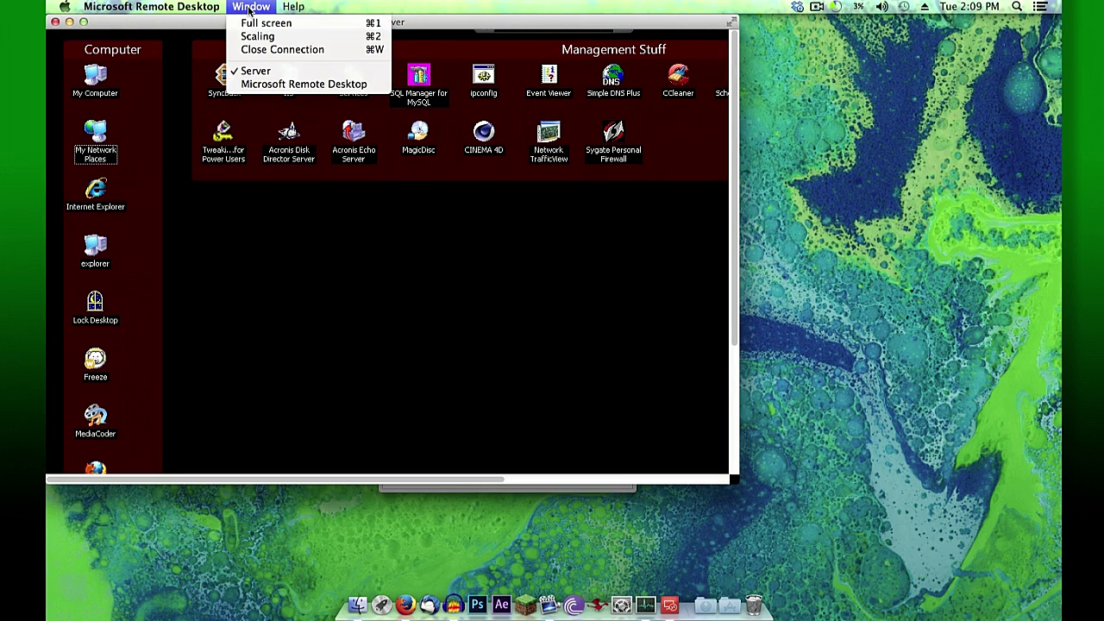
click(255, 36)
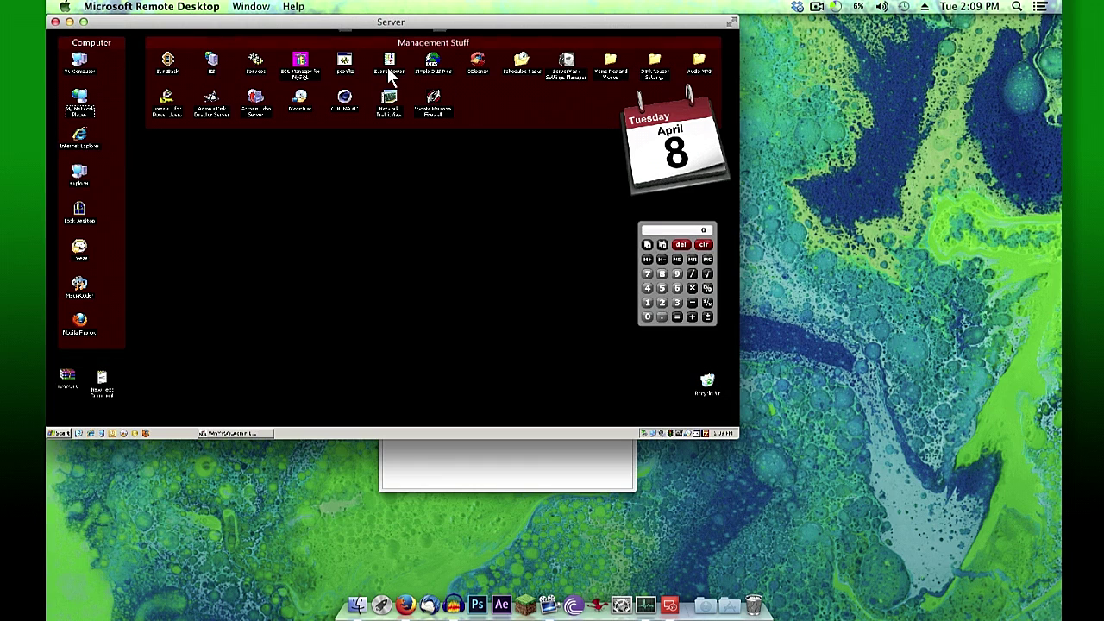
drag(565, 128, 523, 67)
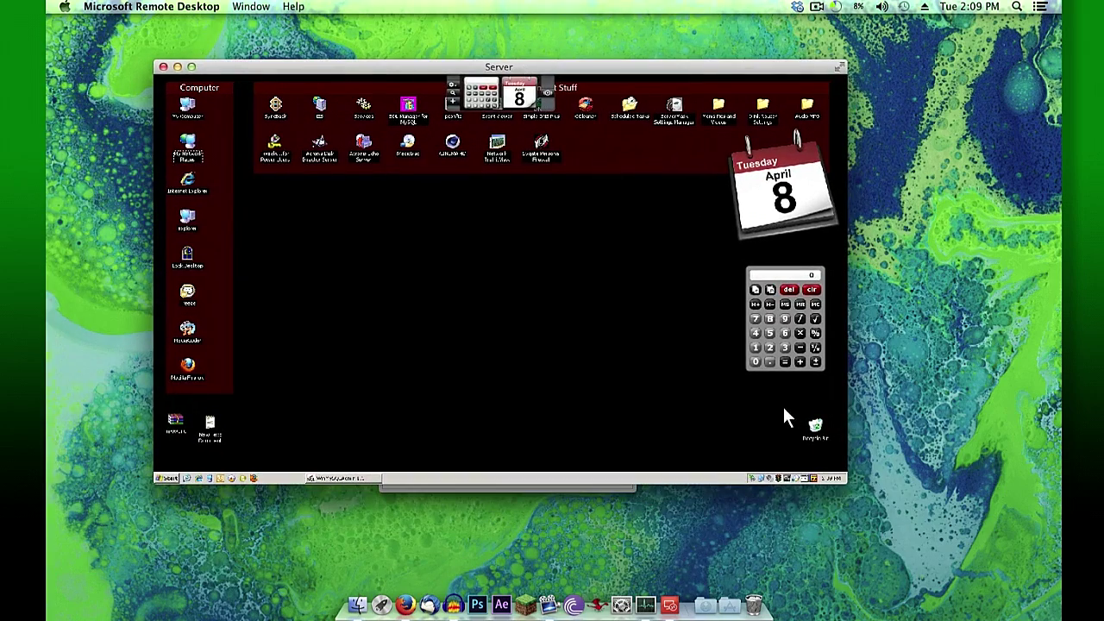
drag(844, 488, 1017, 588)
drag(730, 75, 697, 50)
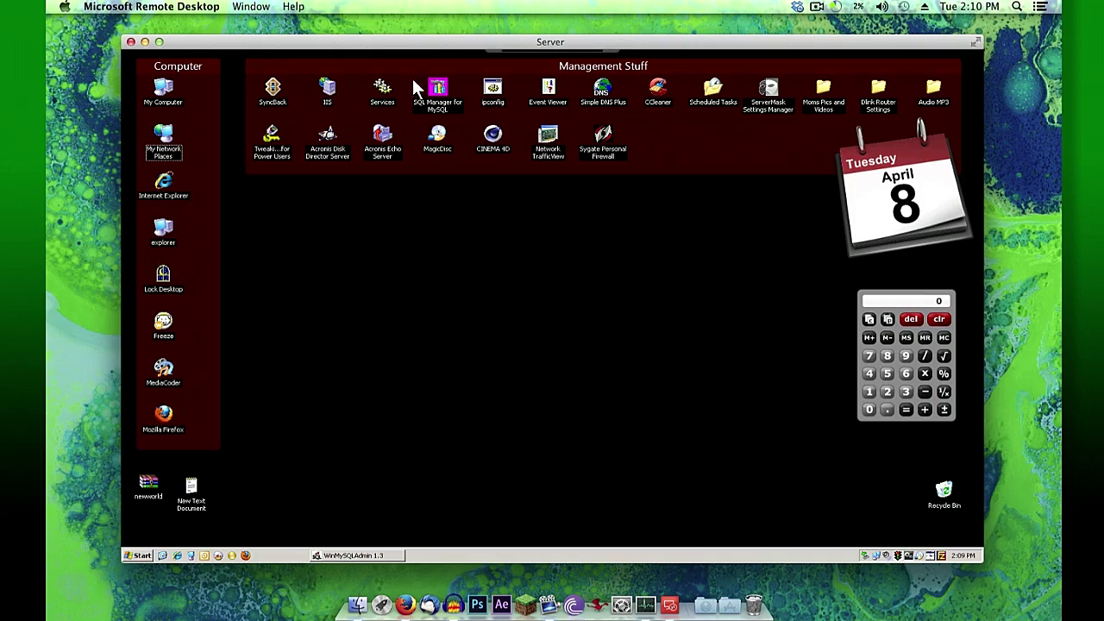
drag(335, 49, 1103, 52)
- Start the saved Server session again and bring Firefox back with the App Store page
click(706, 250)
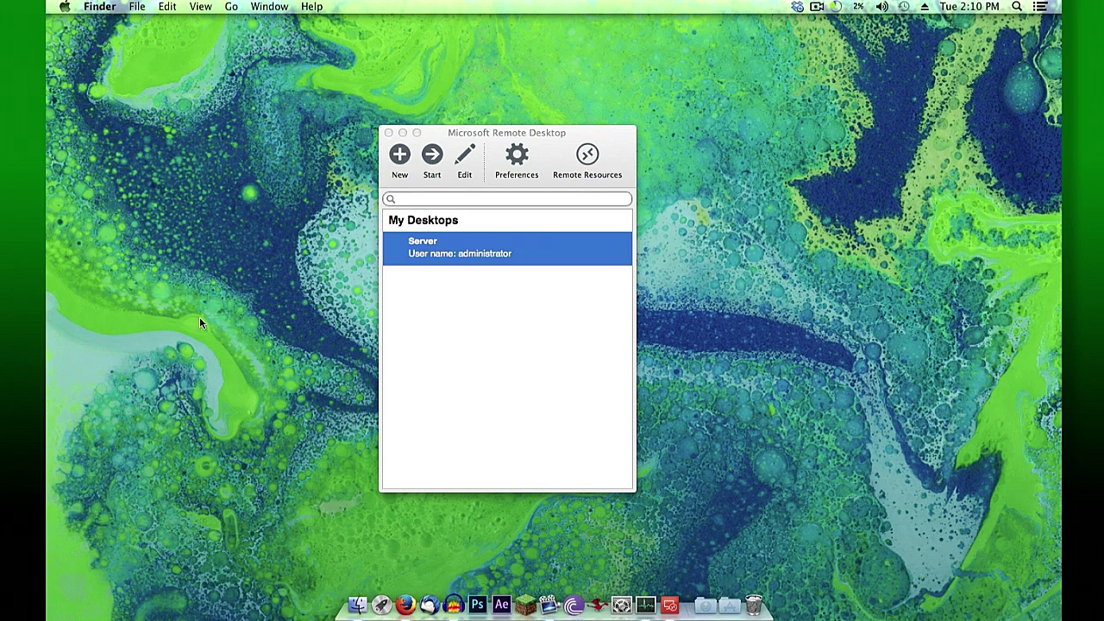
click(357, 604)
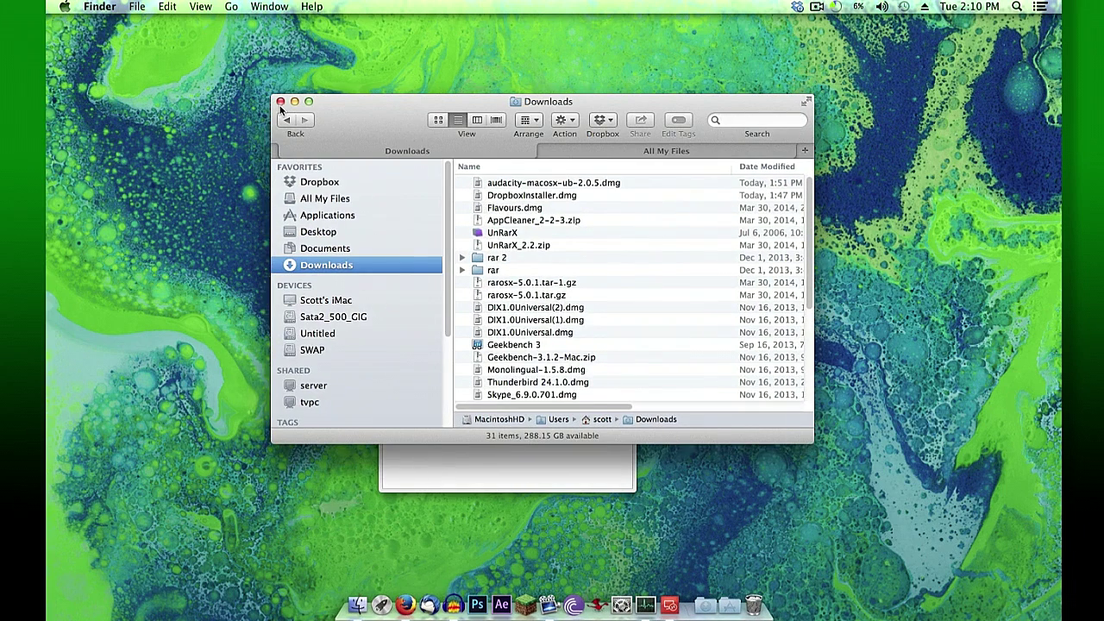
click(281, 102)
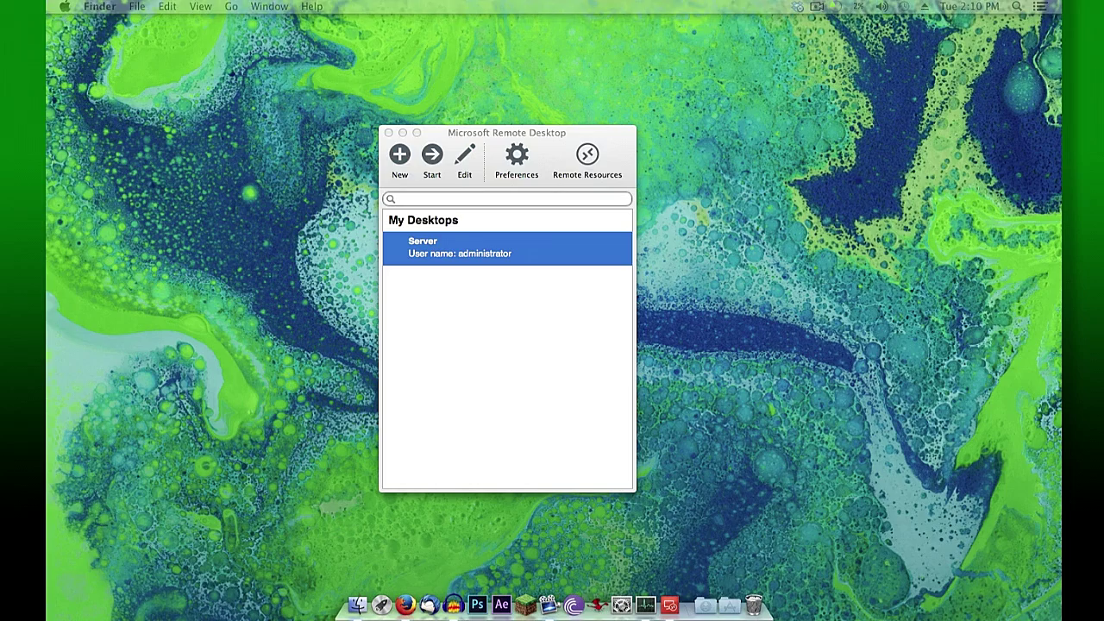
click(432, 157)
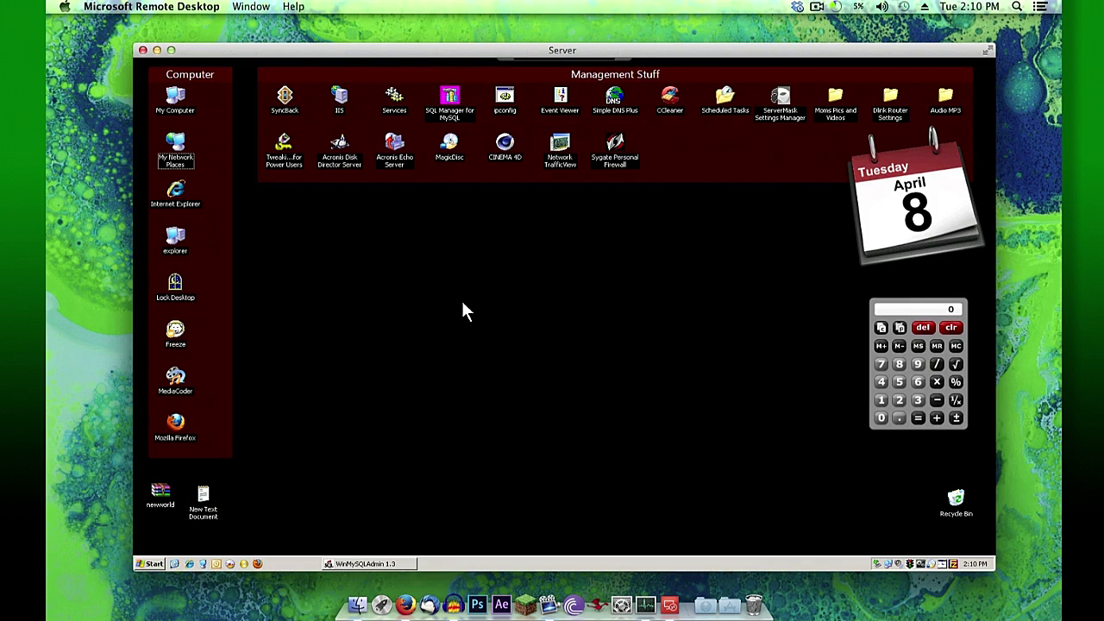
click(405, 605)
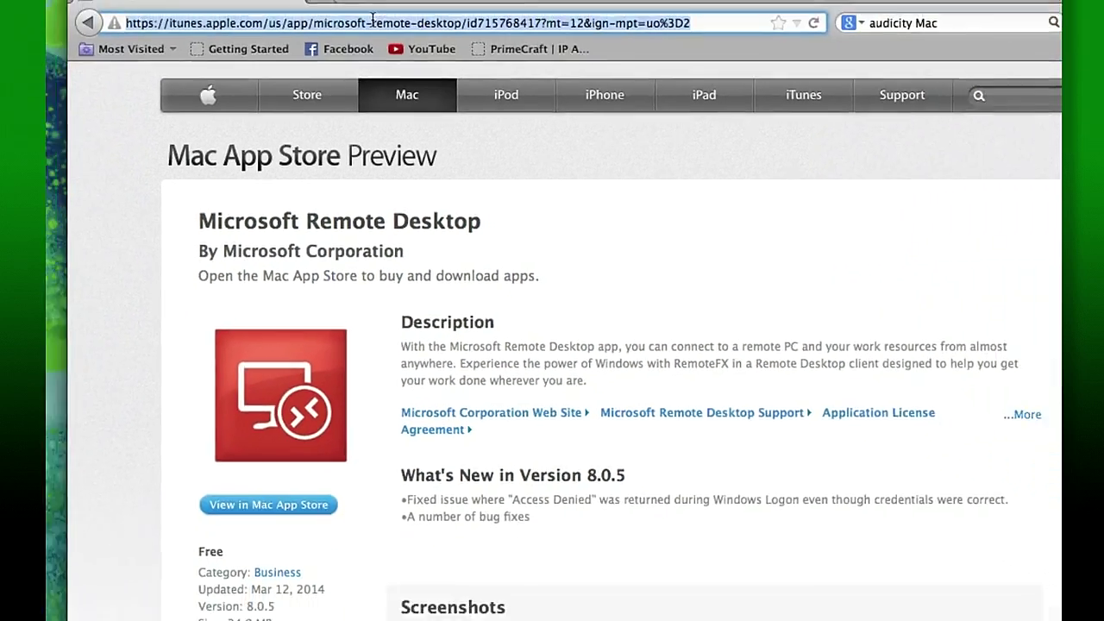
- Minimize Firefox and close the Server session, leaving only the saved-connections list
click(365, 62)
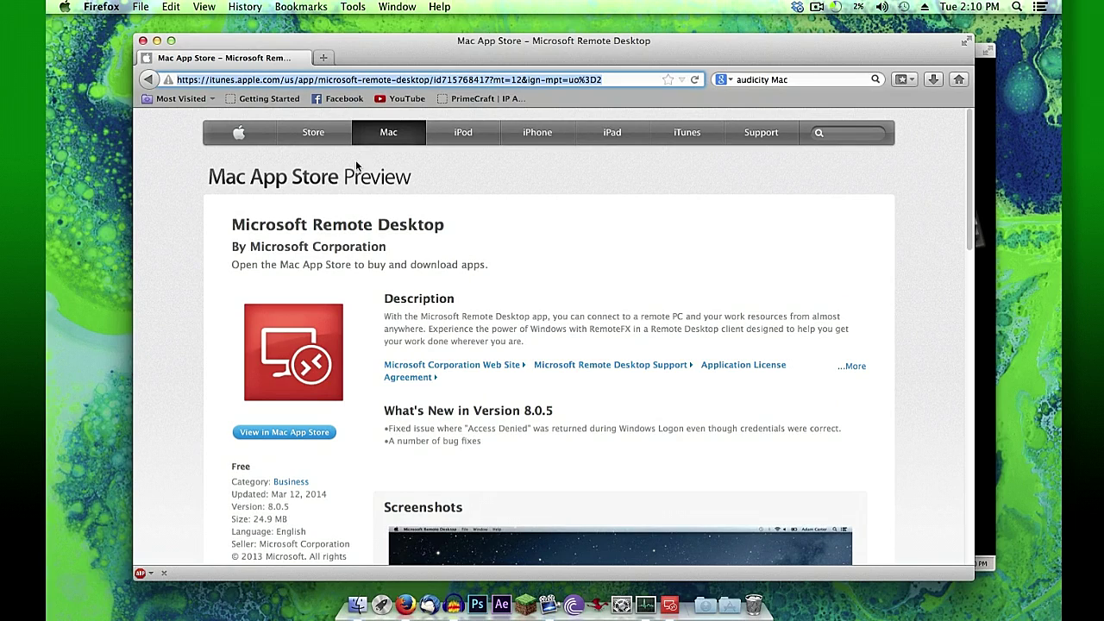
click(157, 40)
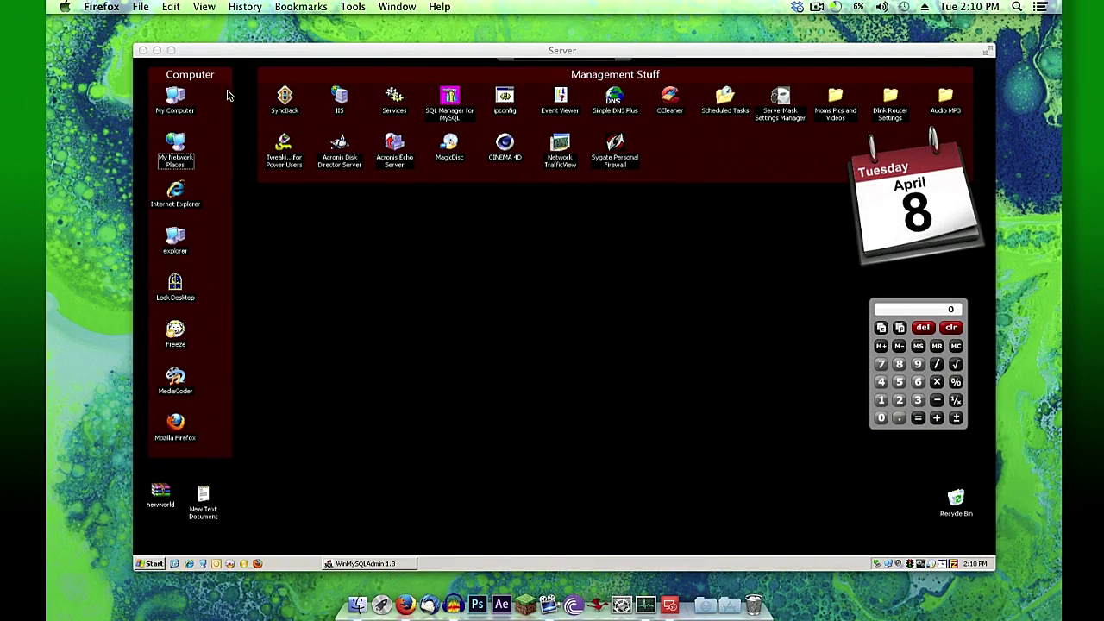
click(143, 51)
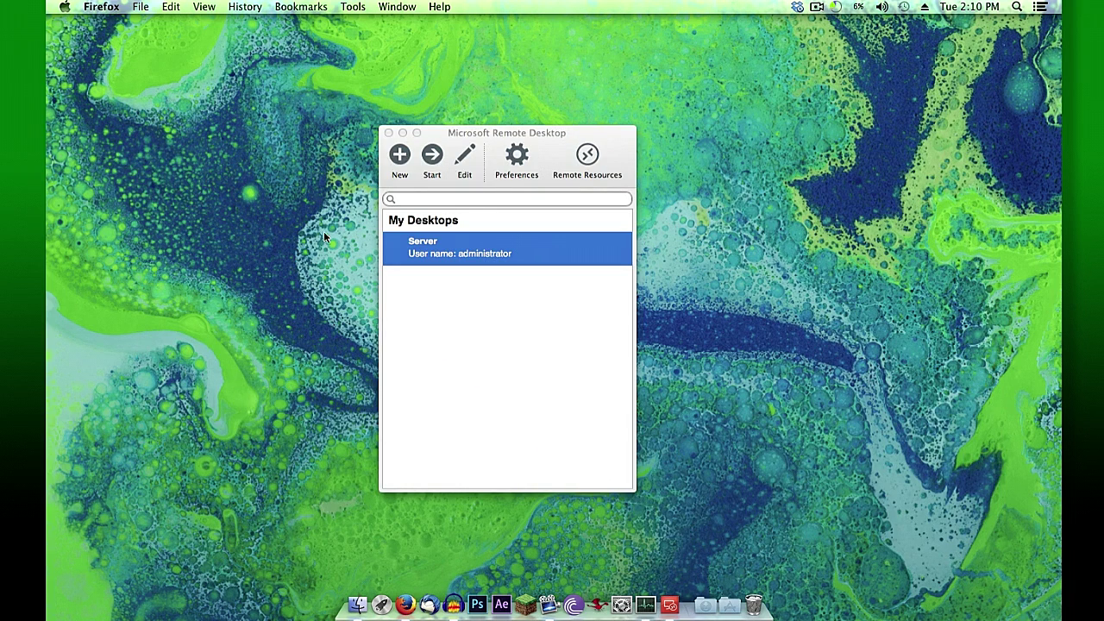